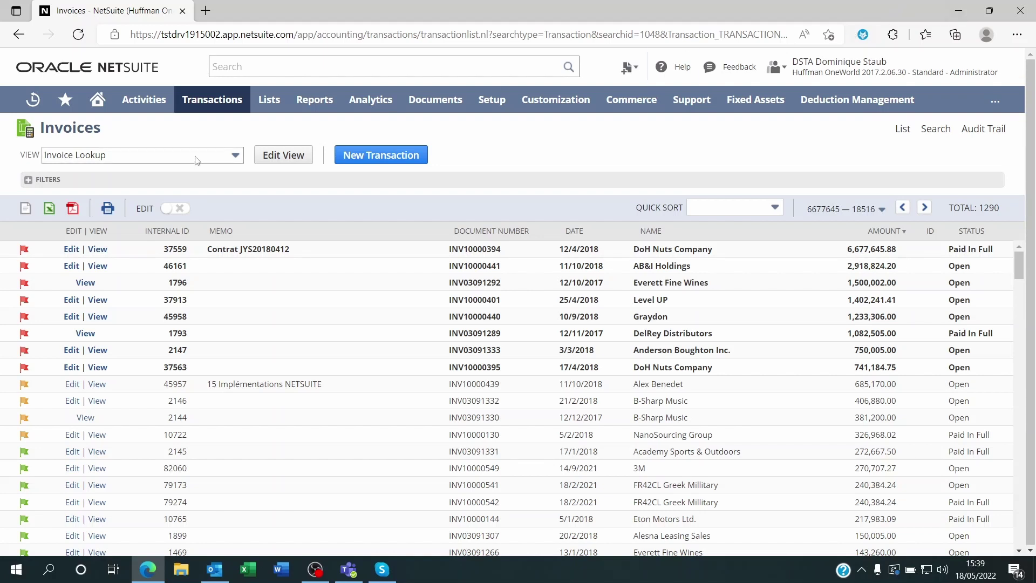
# Step: Switch the Invoices list to the Invoice Lookup Chart view, whose chart shows an unexpected error
pyautogui.moveTo(218, 103)
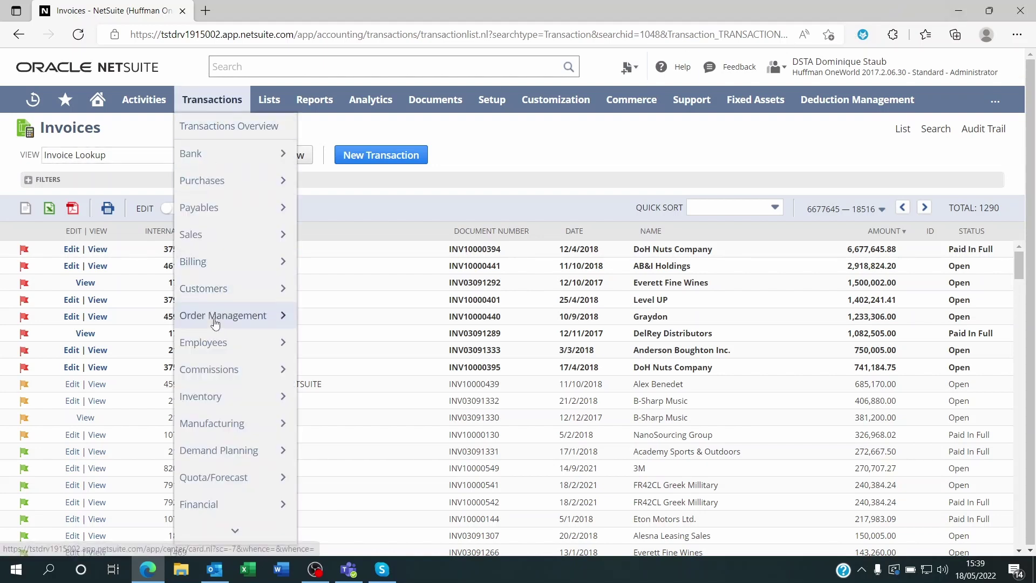
pyautogui.moveTo(215, 324)
pyautogui.moveTo(281, 236)
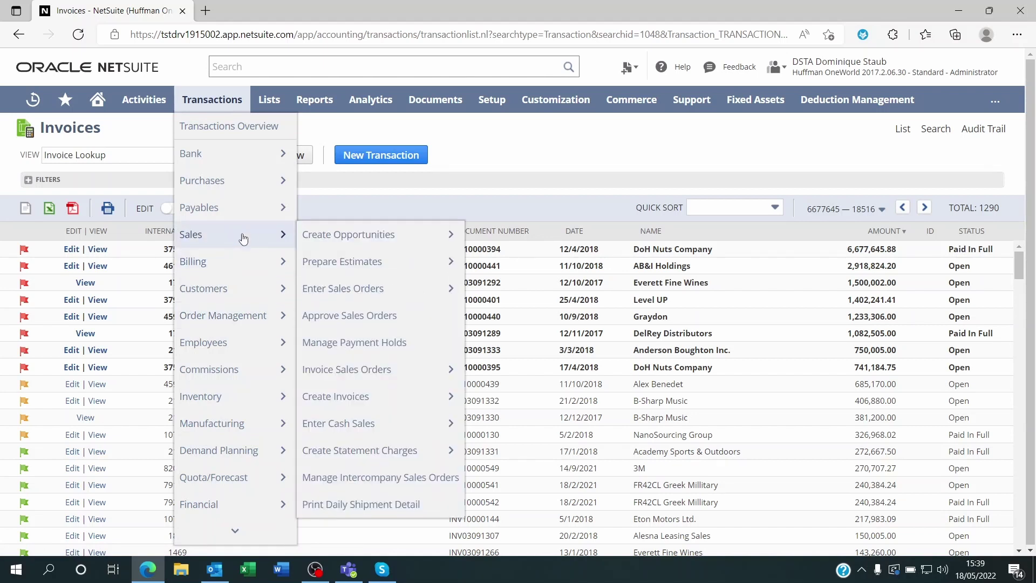
pyautogui.moveTo(368, 371)
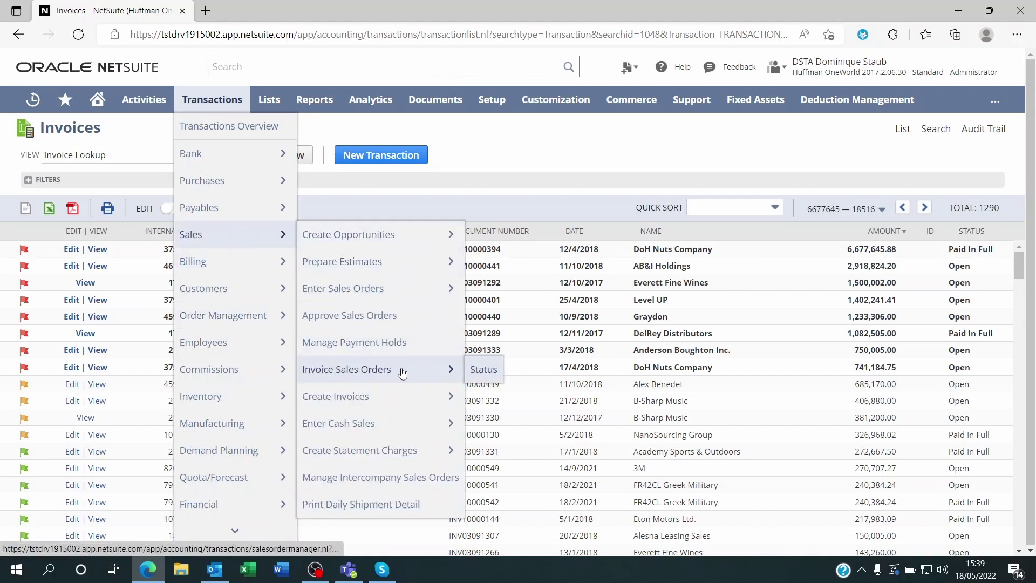
pyautogui.moveTo(389, 398)
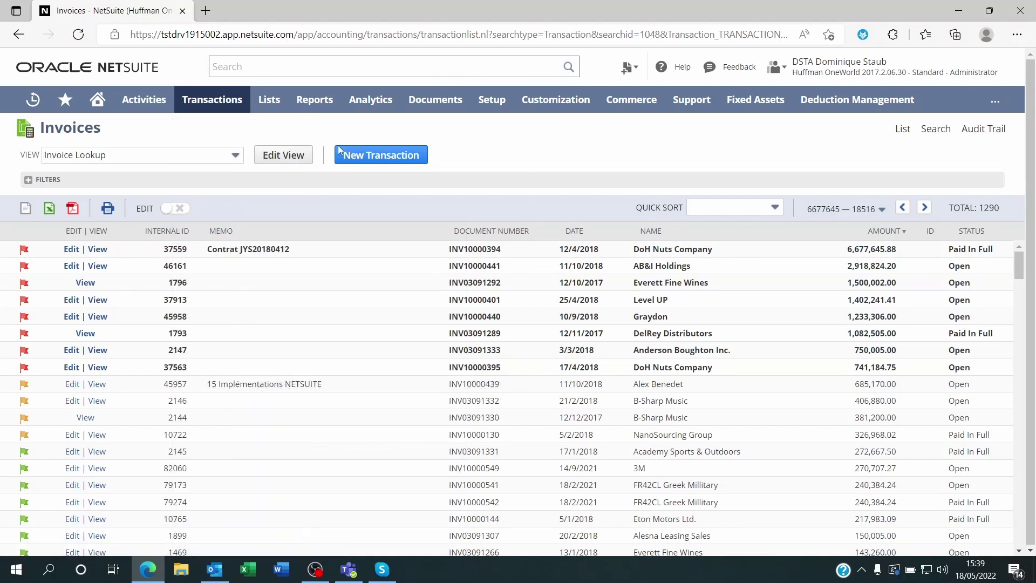
pyautogui.click(214, 158)
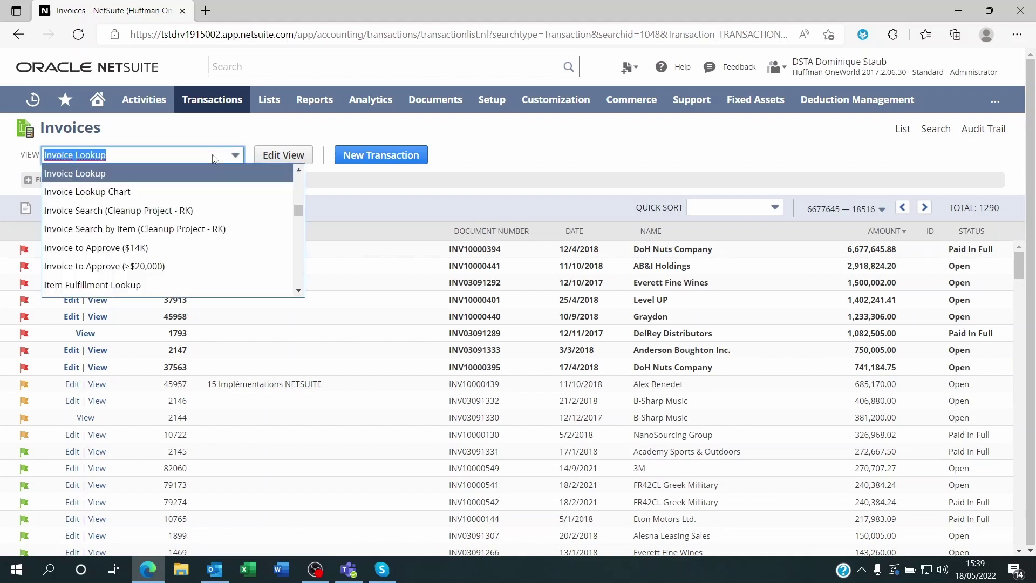
pyautogui.click(123, 193)
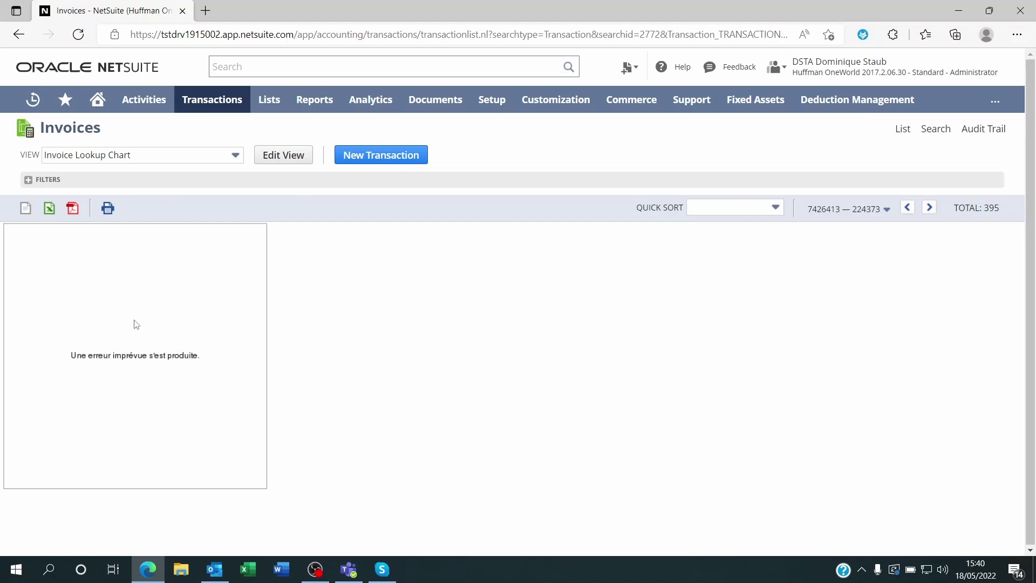
# Step: Edit Invoice Lookup Chart with More Options, reviewing Criteria, then the Results sort and columns
pyautogui.click(284, 162)
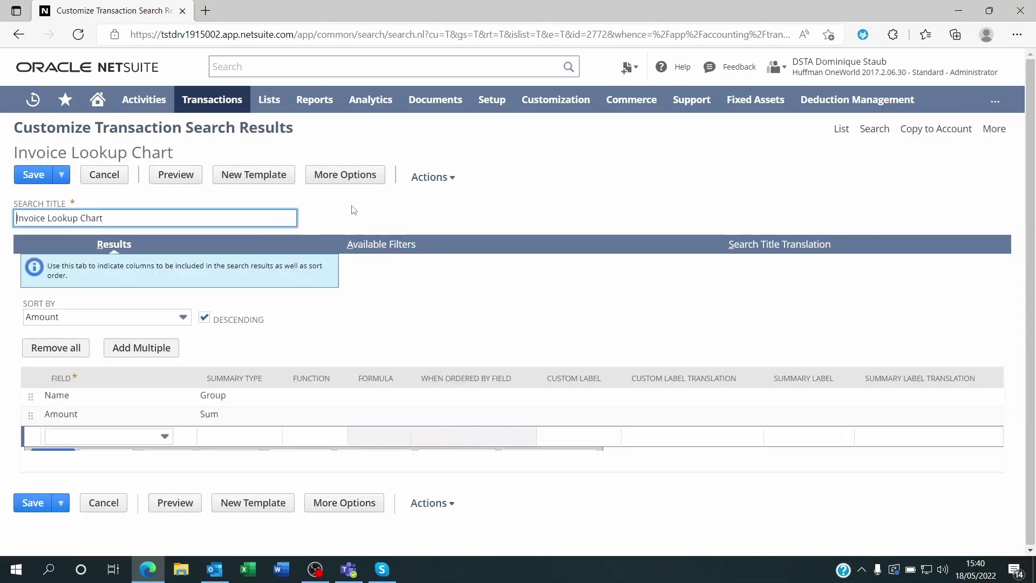
pyautogui.click(349, 180)
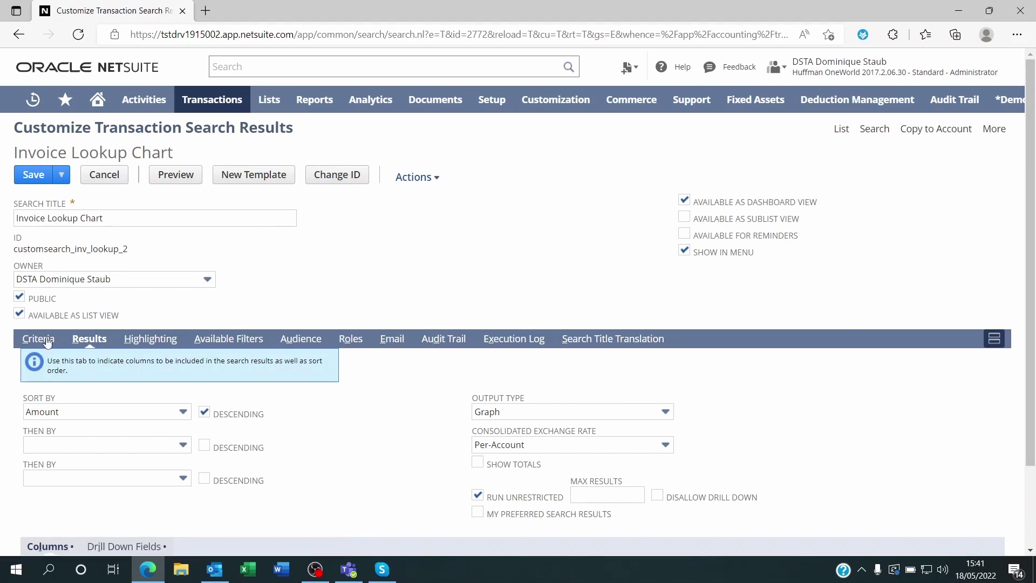
pyautogui.click(48, 341)
pyautogui.scroll(-1, 54, 335)
pyautogui.click(89, 272)
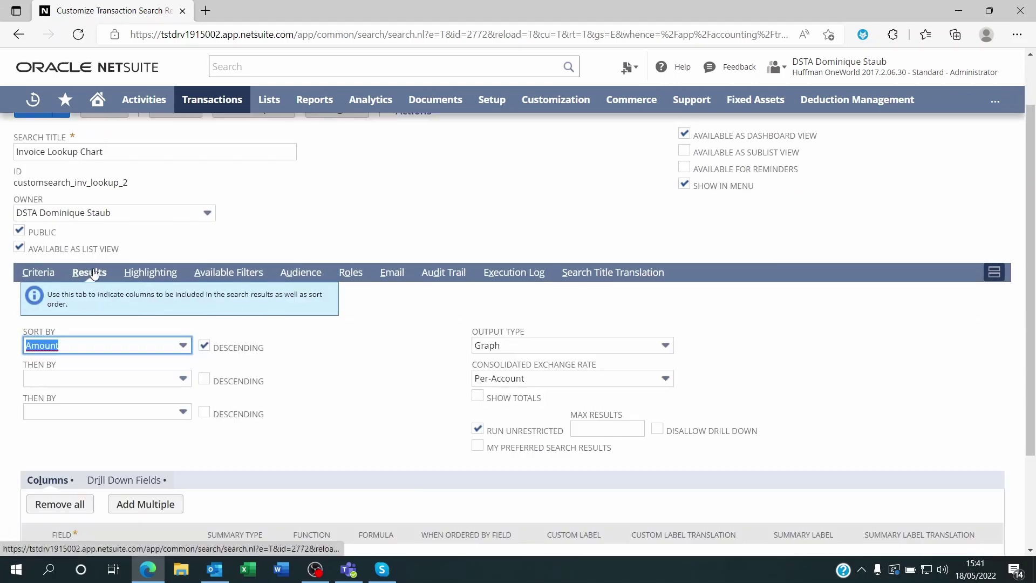
pyautogui.scroll(-2, 306, 373)
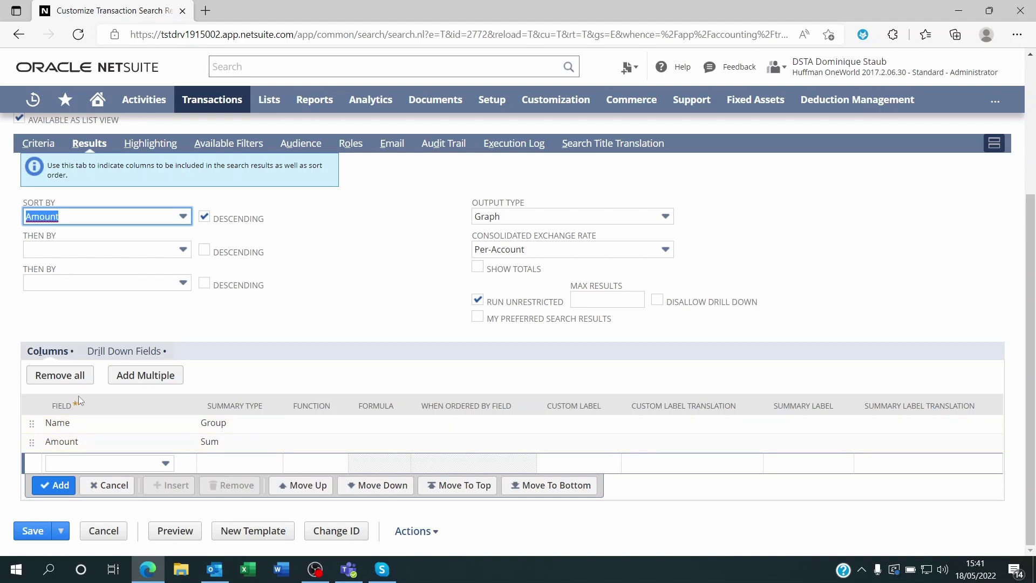
pyautogui.scroll(2, 78, 397)
pyautogui.click(40, 220)
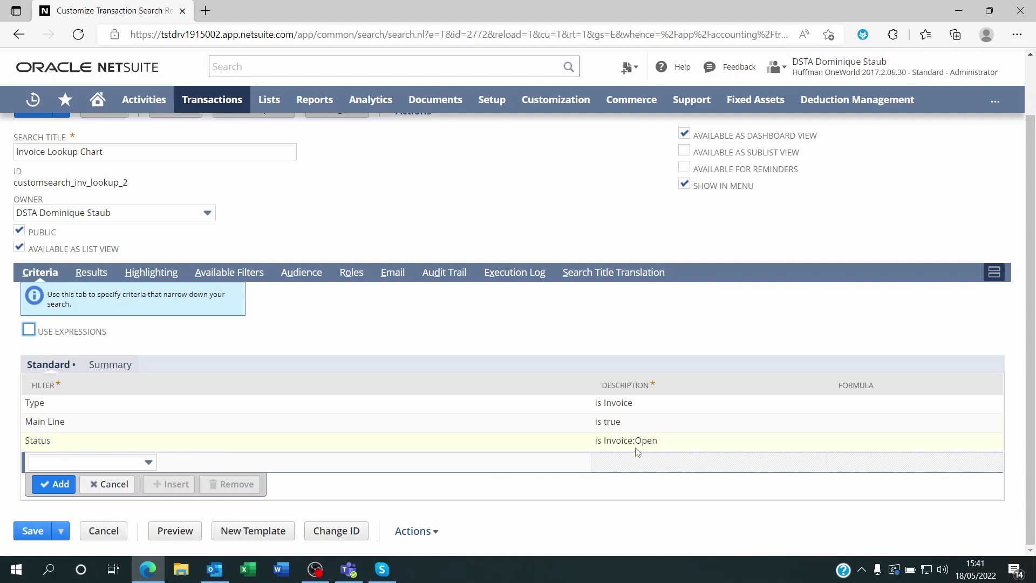
pyautogui.click(91, 273)
pyautogui.scroll(-2, 201, 395)
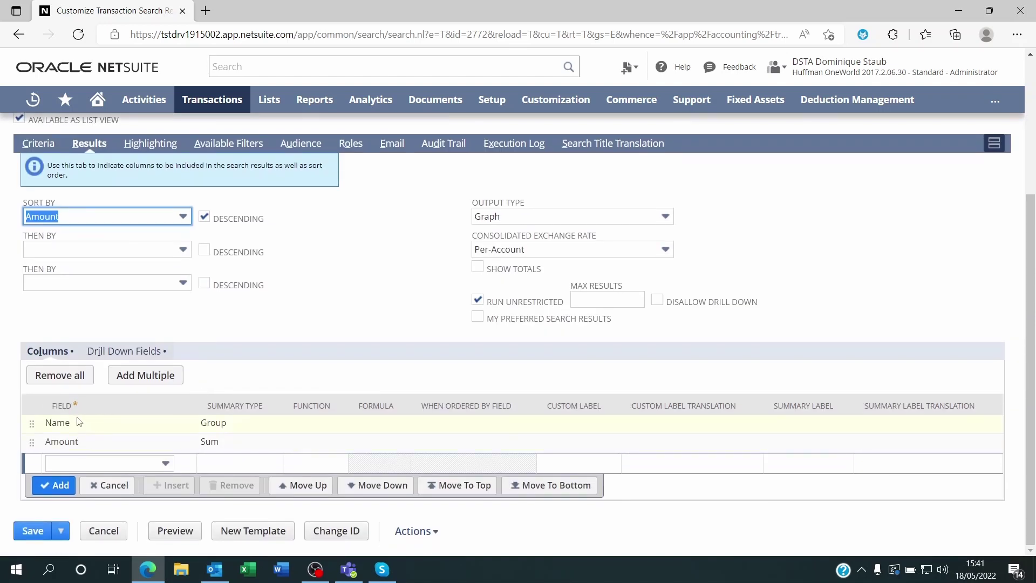
# Step: Change the search's Output Type from Graph to Normal and save Invoice Lookup Chart
pyautogui.click(98, 465)
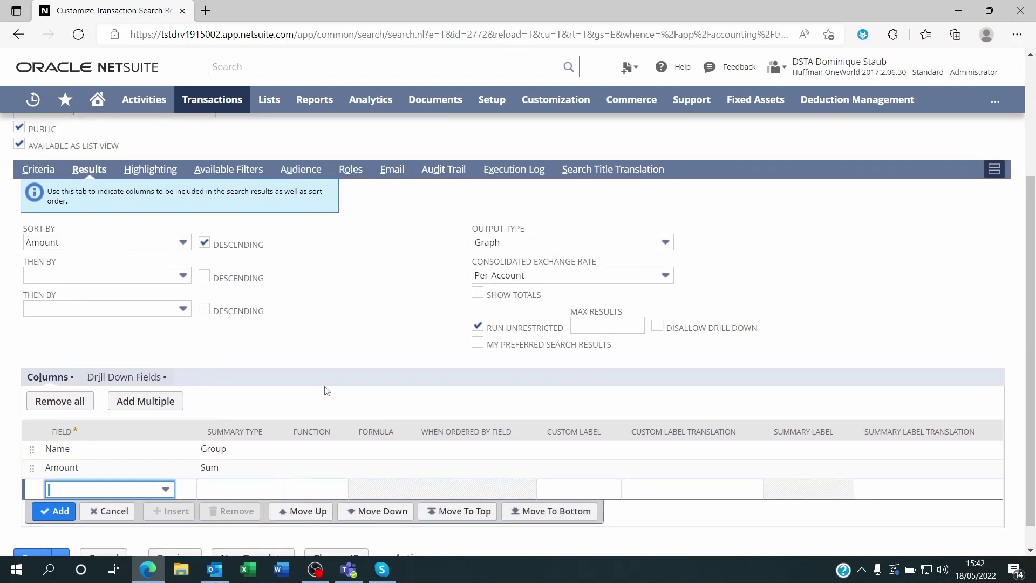
pyautogui.scroll(2, 378, 377)
pyautogui.click(477, 318)
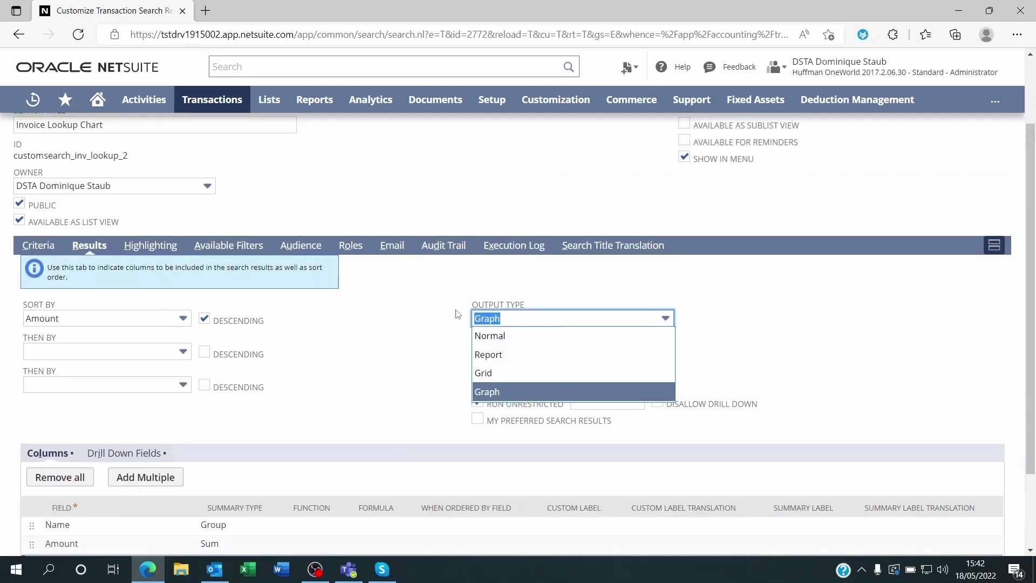
pyautogui.click(441, 335)
pyautogui.click(493, 321)
pyautogui.click(486, 336)
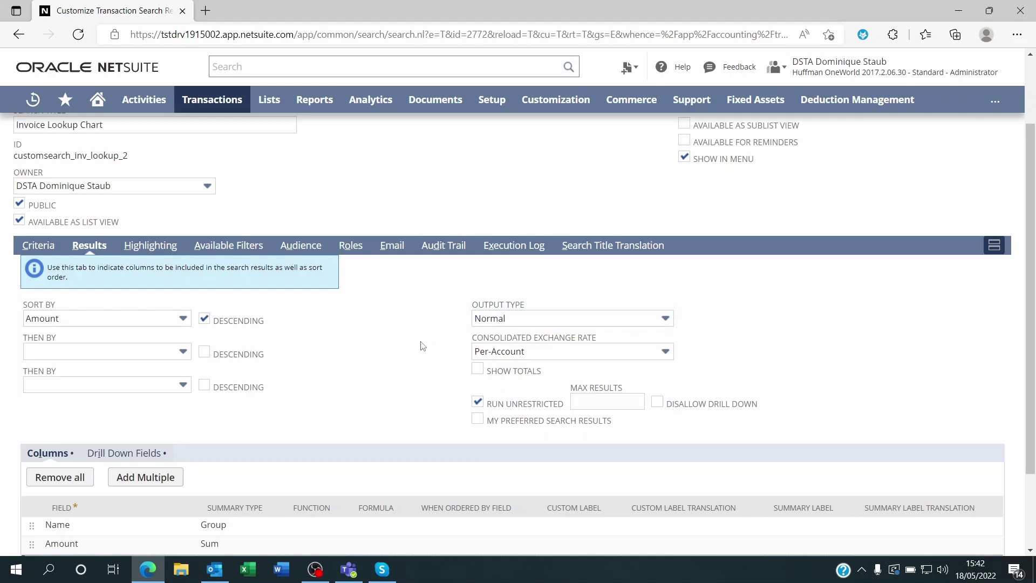
pyautogui.click(508, 322)
pyautogui.click(488, 392)
pyautogui.click(483, 319)
pyautogui.click(488, 344)
pyautogui.scroll(2, 407, 443)
pyautogui.click(38, 178)
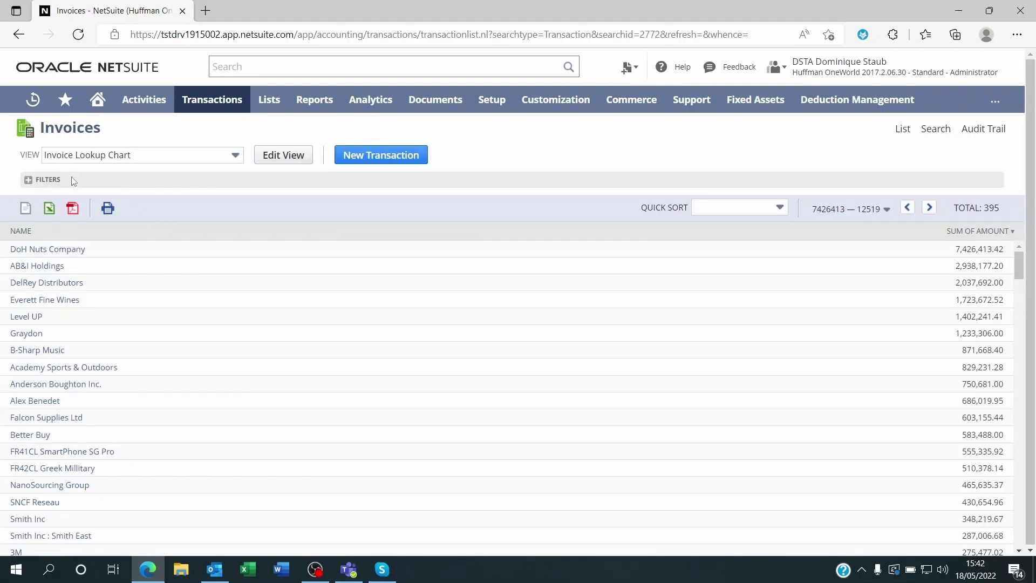
# Step: Open Invoice Lookup Chart's Customize Transaction Search page again through Edit View
pyautogui.click(91, 155)
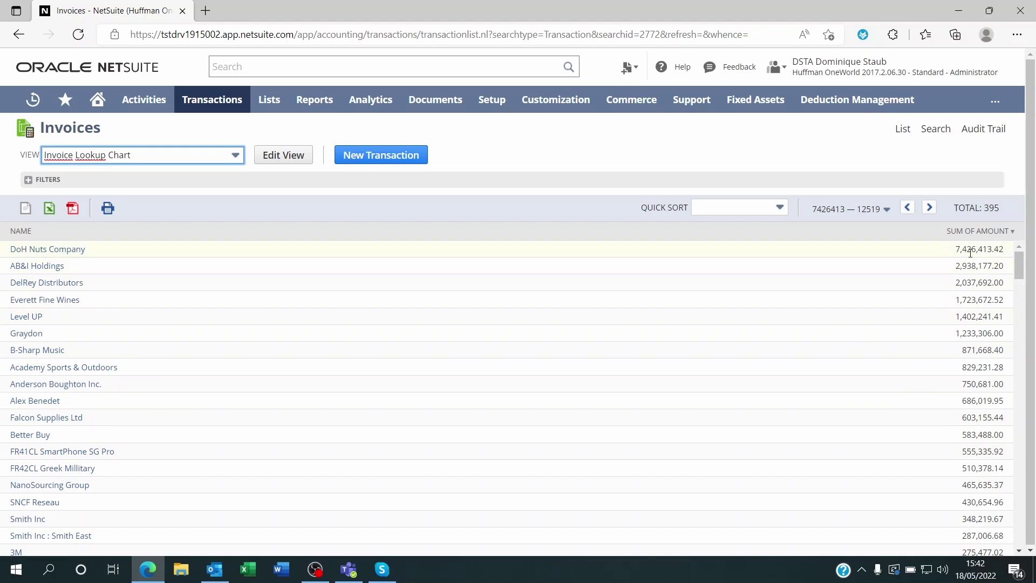
pyautogui.click(276, 159)
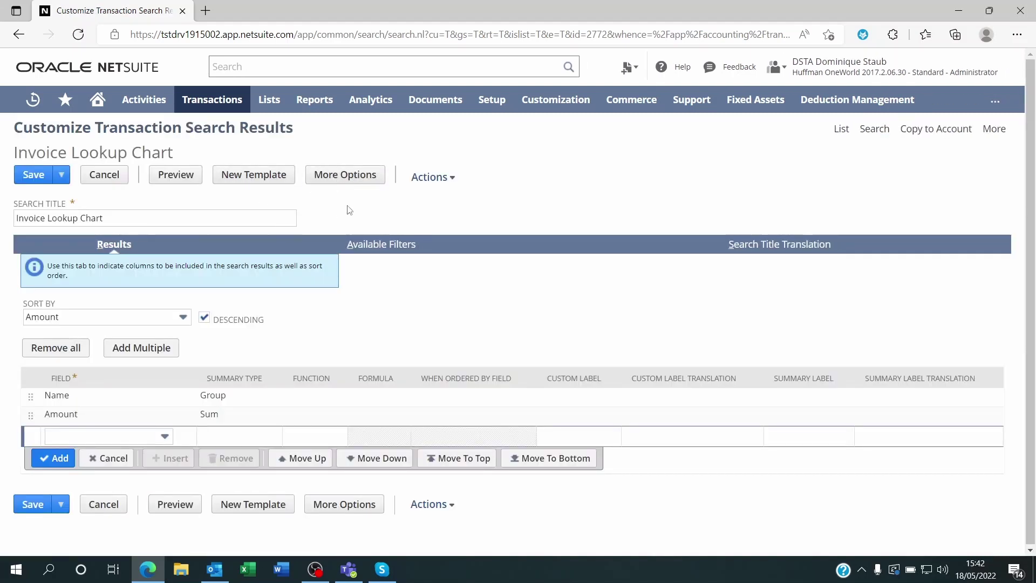
# Step: Set the search's Output Type to Graph in the full editing options
pyautogui.click(356, 178)
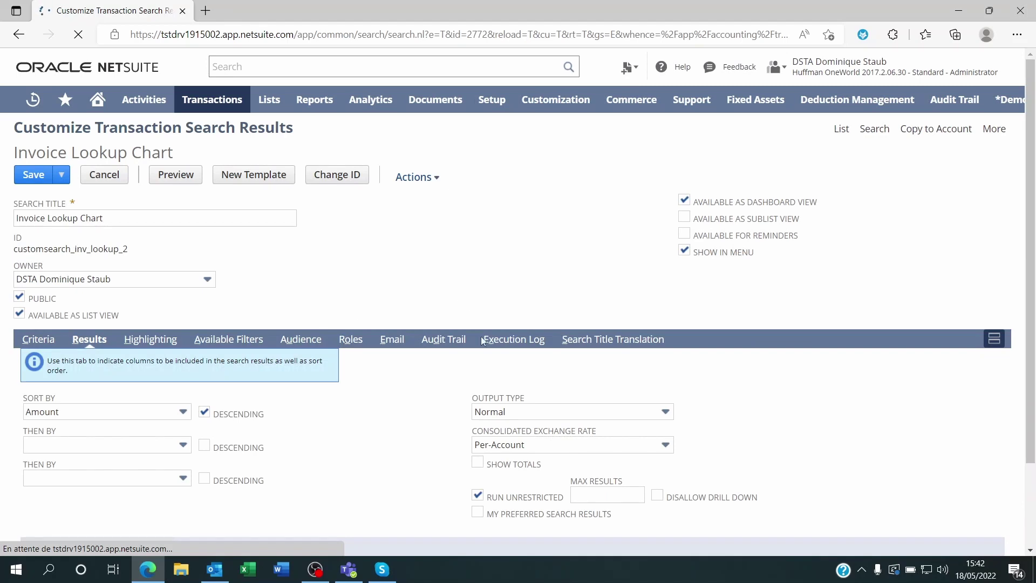
pyautogui.click(500, 414)
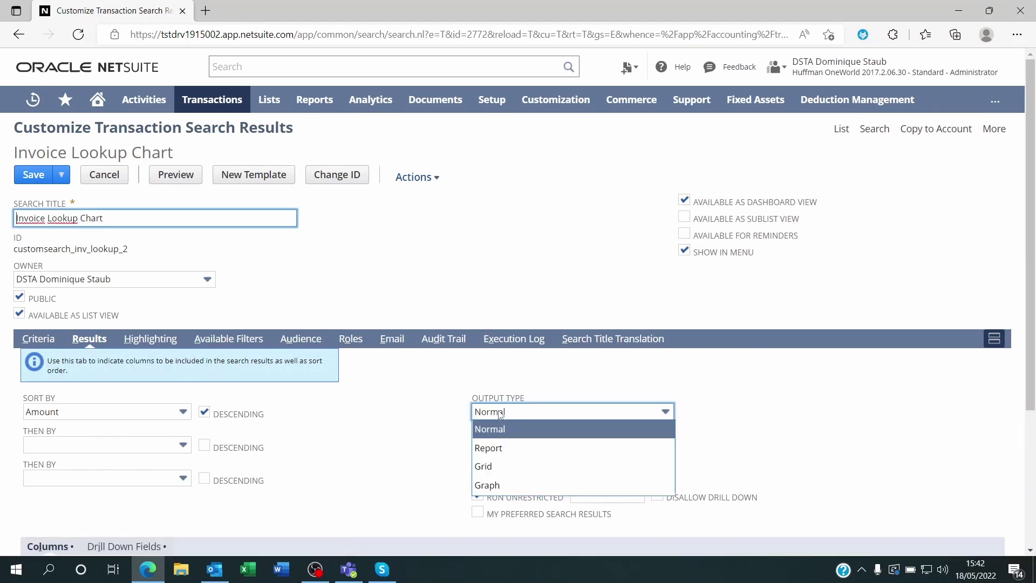
pyautogui.click(494, 412)
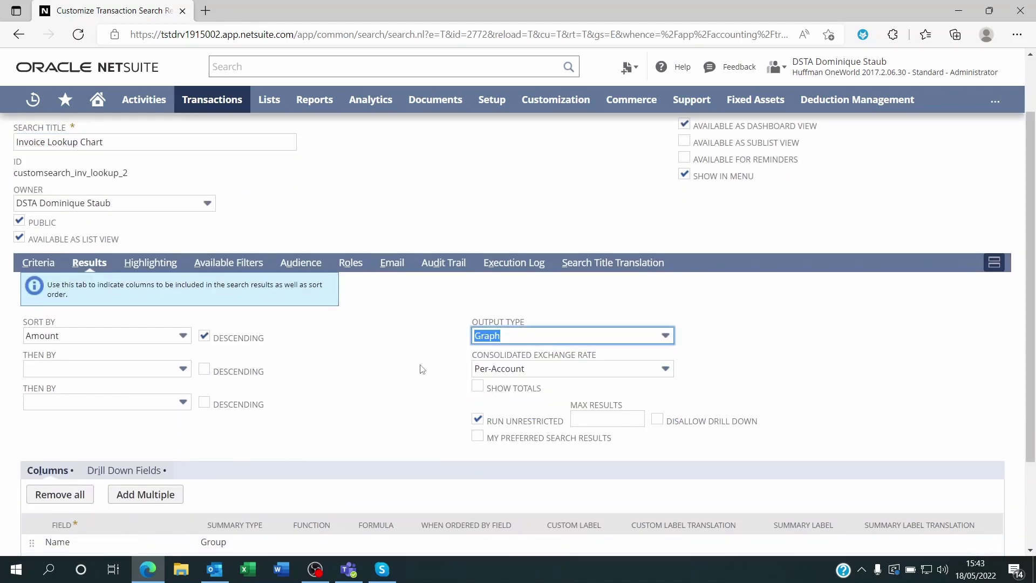
pyautogui.click(423, 378)
pyautogui.scroll(2, 424, 381)
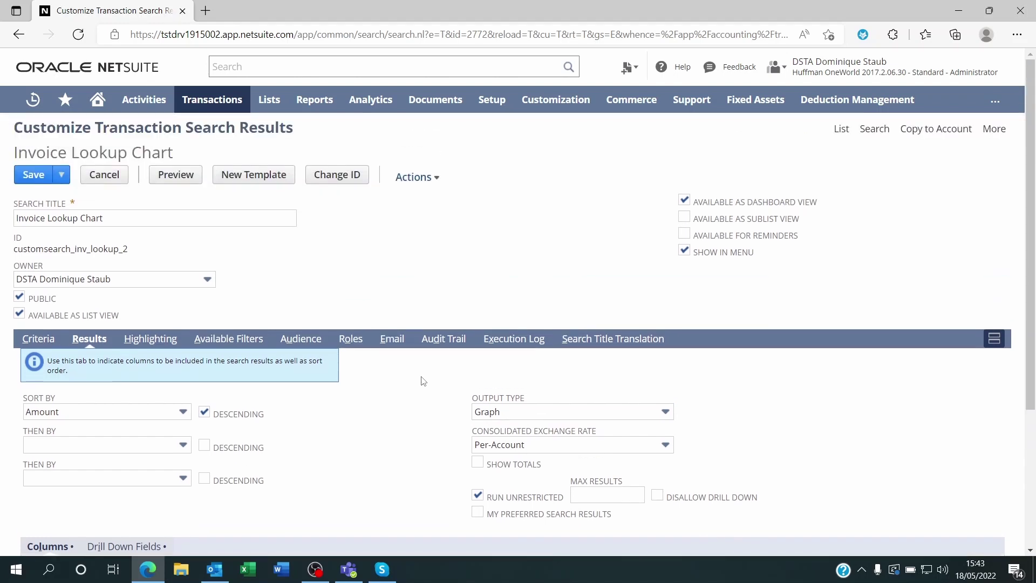
pyautogui.scroll(-2, 270, 373)
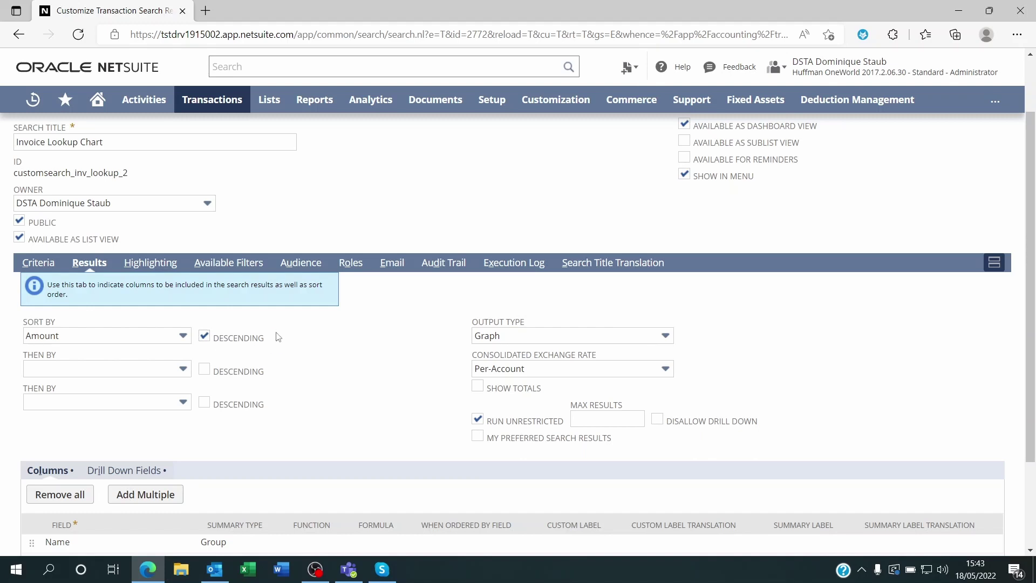
# Step: Keep Amount as the descending sort field and save the search titled Invoice Lookup Chart
pyautogui.click(111, 343)
pyautogui.click(112, 343)
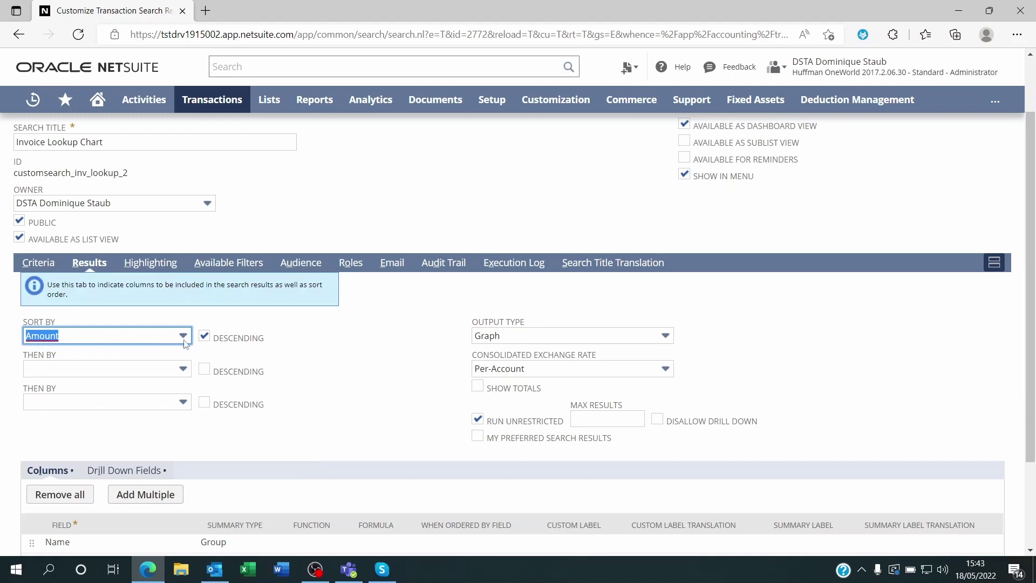
pyautogui.click(327, 351)
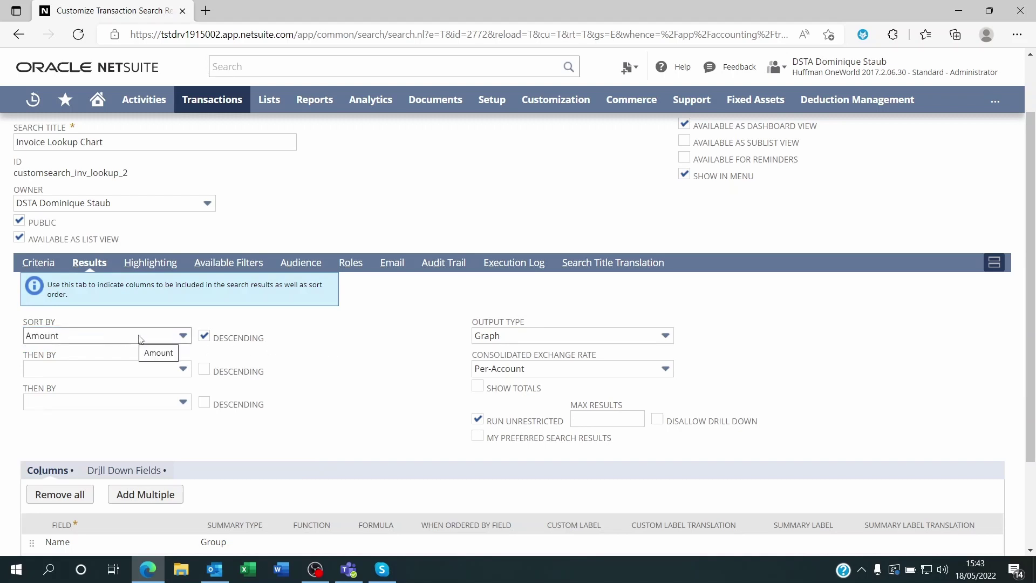
pyautogui.scroll(-2, 89, 447)
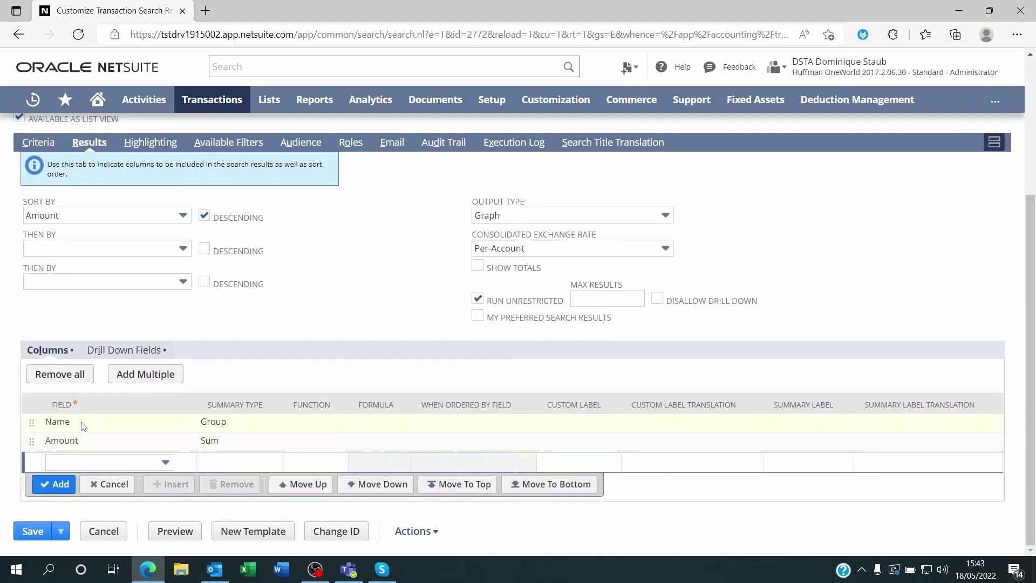
pyautogui.scroll(3, 242, 405)
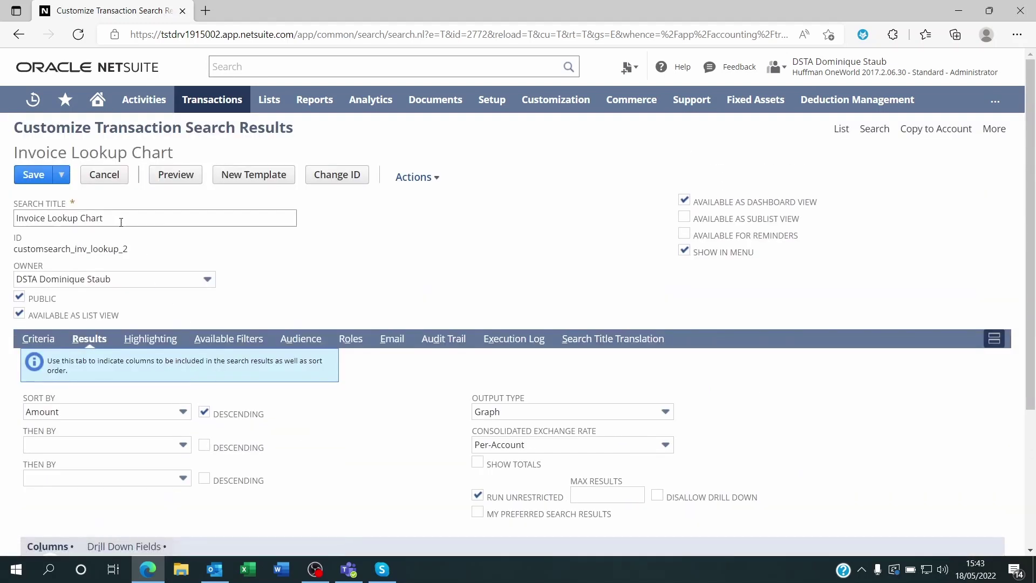
pyautogui.click(112, 217)
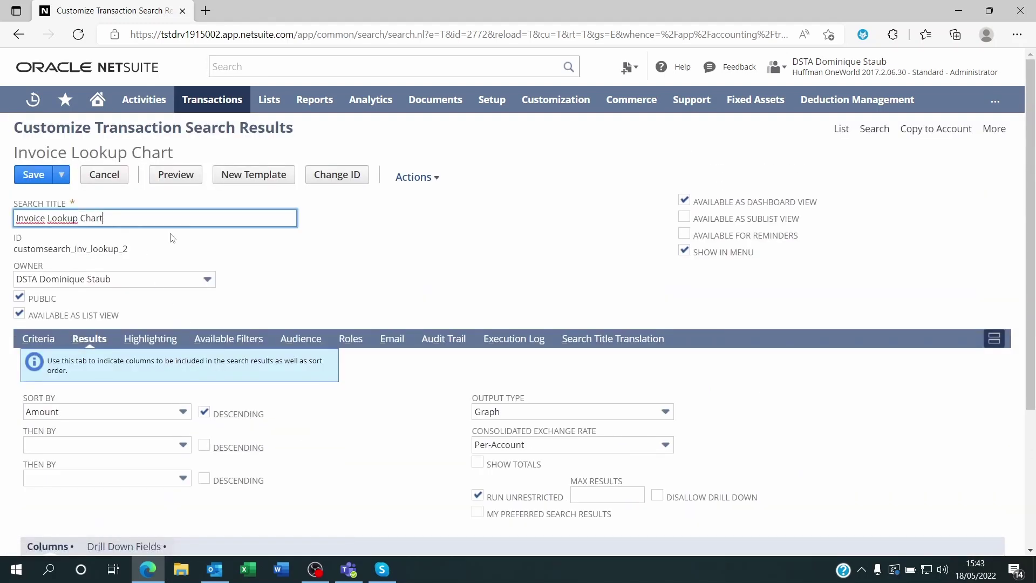
pyautogui.click(34, 176)
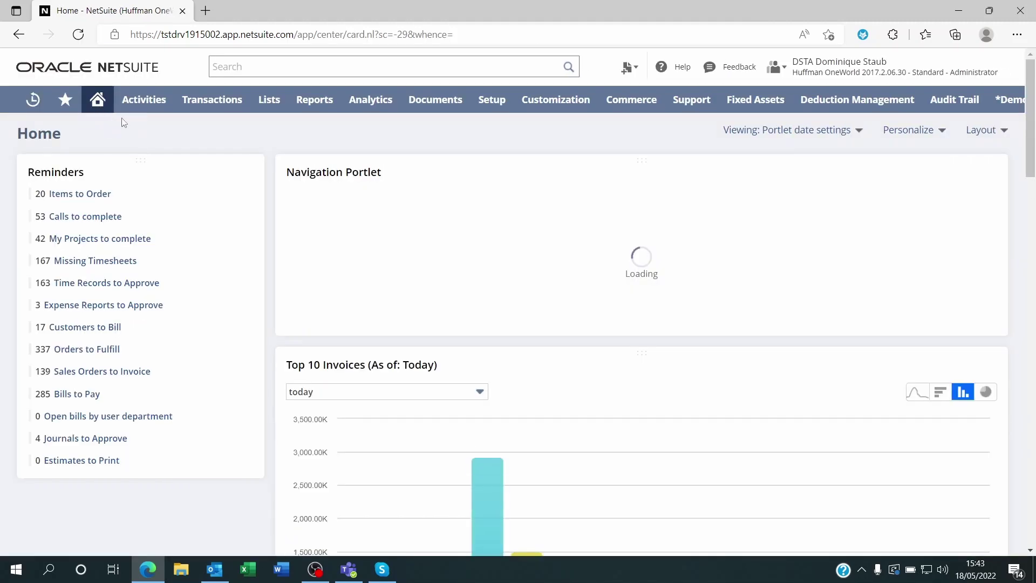
# Step: Add a Custom Search portlet to the Home dashboard from the Personalize panel
pyautogui.click(907, 134)
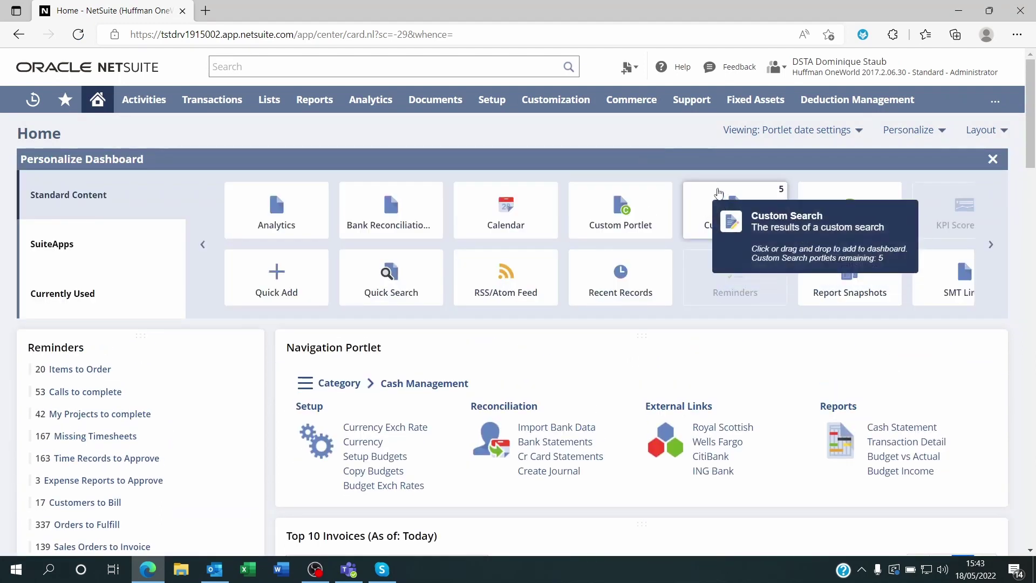
pyautogui.click(737, 232)
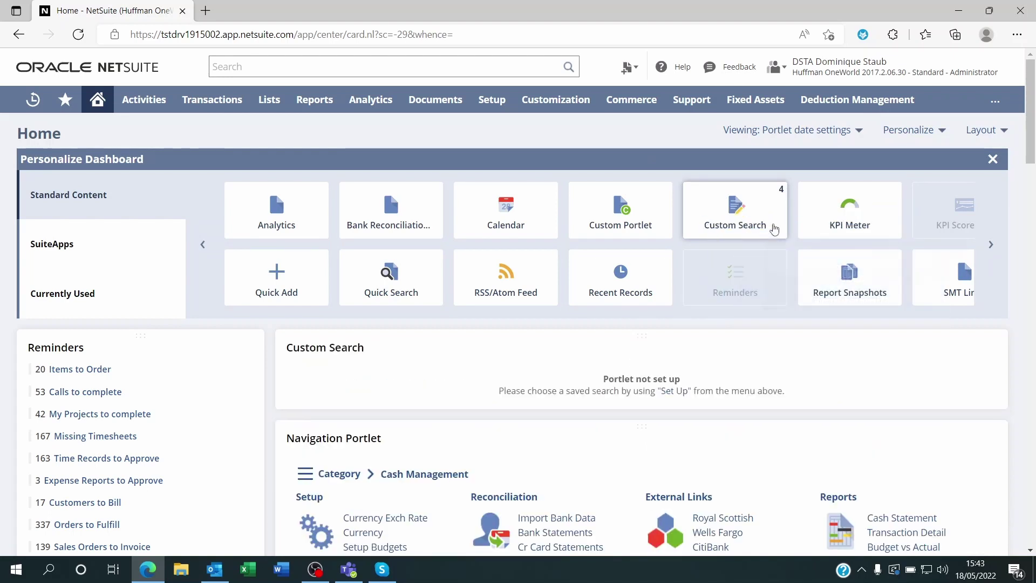
pyautogui.click(993, 159)
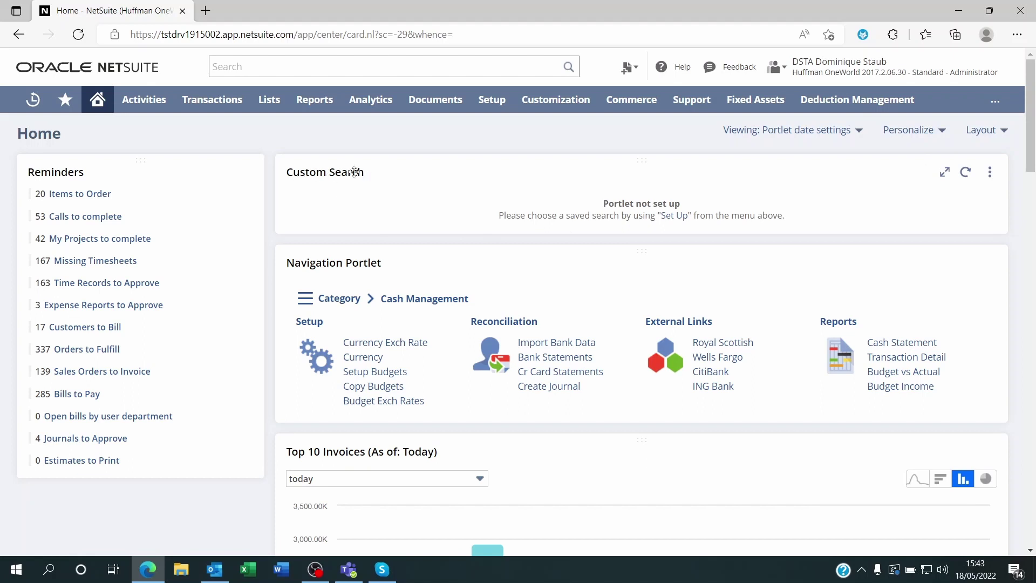
pyautogui.click(990, 173)
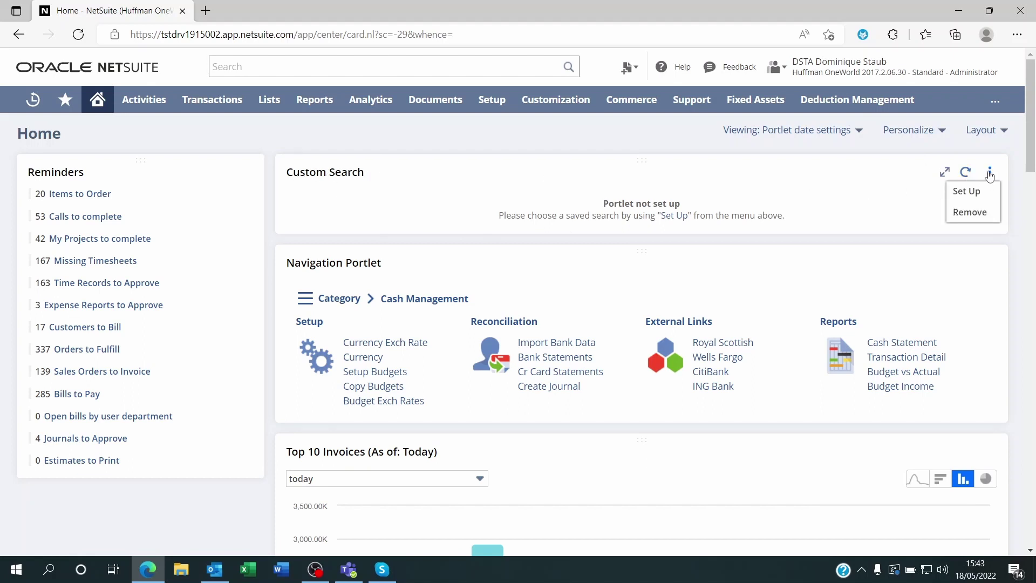
# Step: Set up the Custom Search portlet with search Invoice Lookup Chart and Results Size 15, then save
pyautogui.click(975, 192)
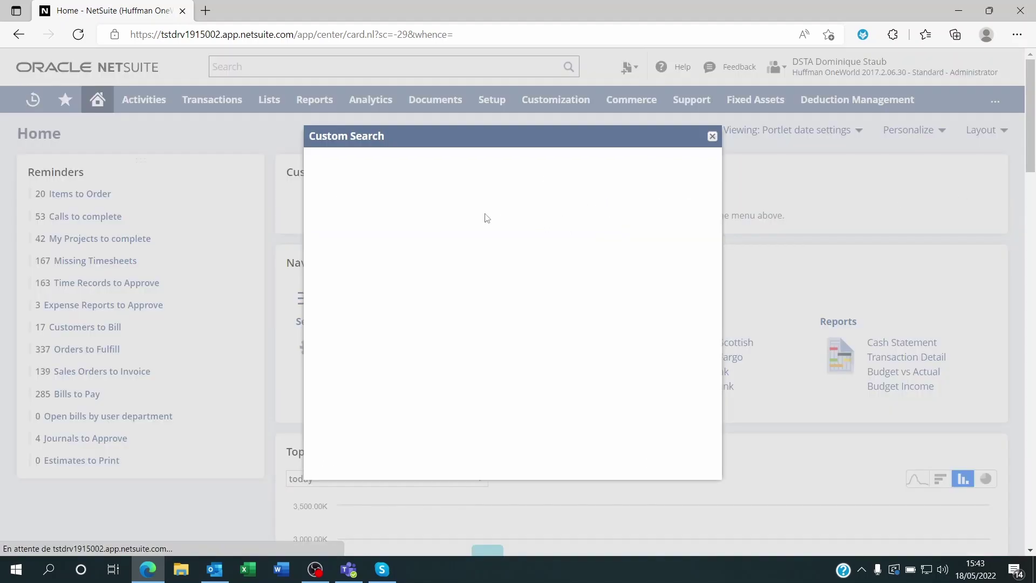
pyautogui.click(406, 231)
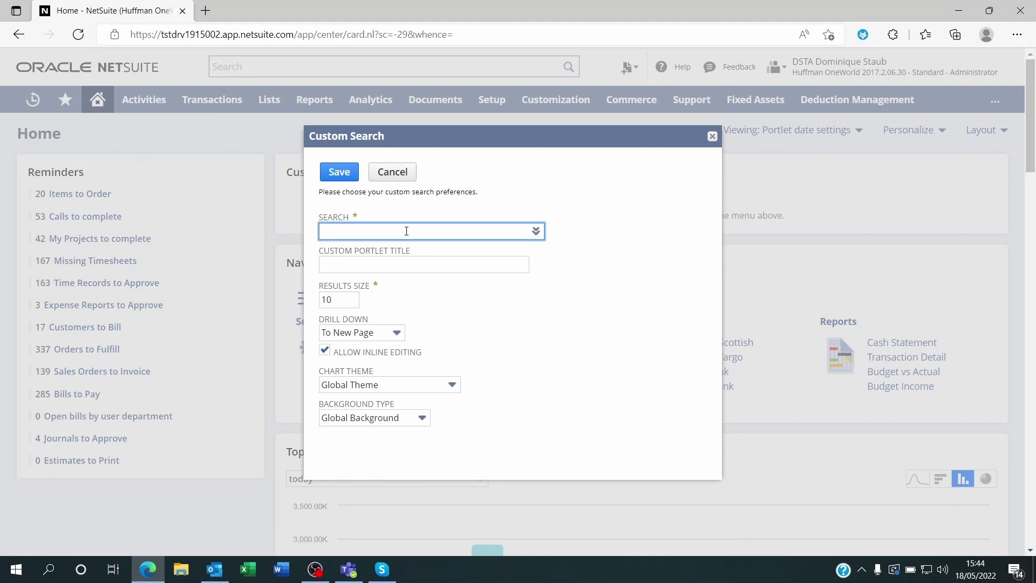
pyautogui.write('invoi')
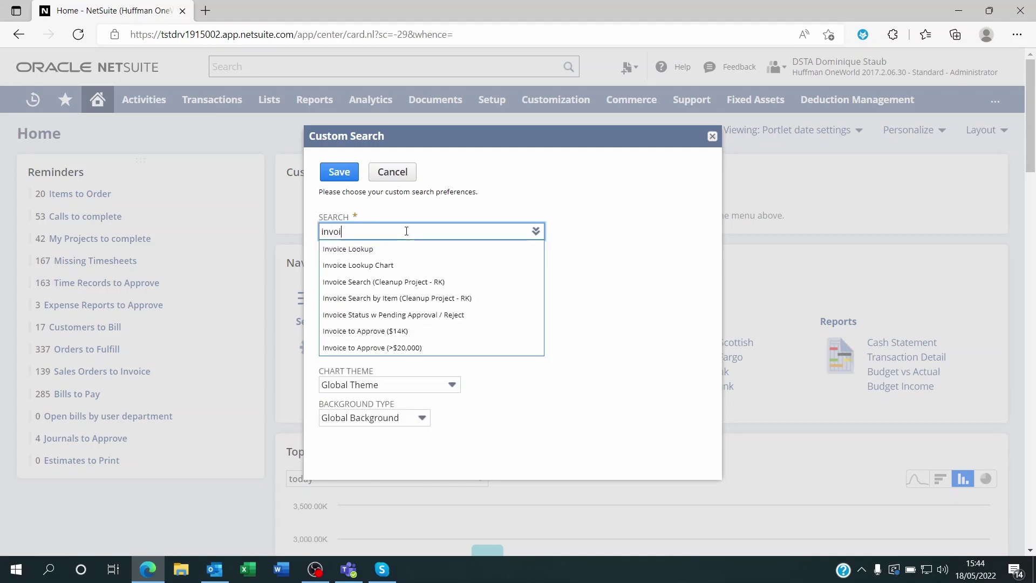
pyautogui.write('ce')
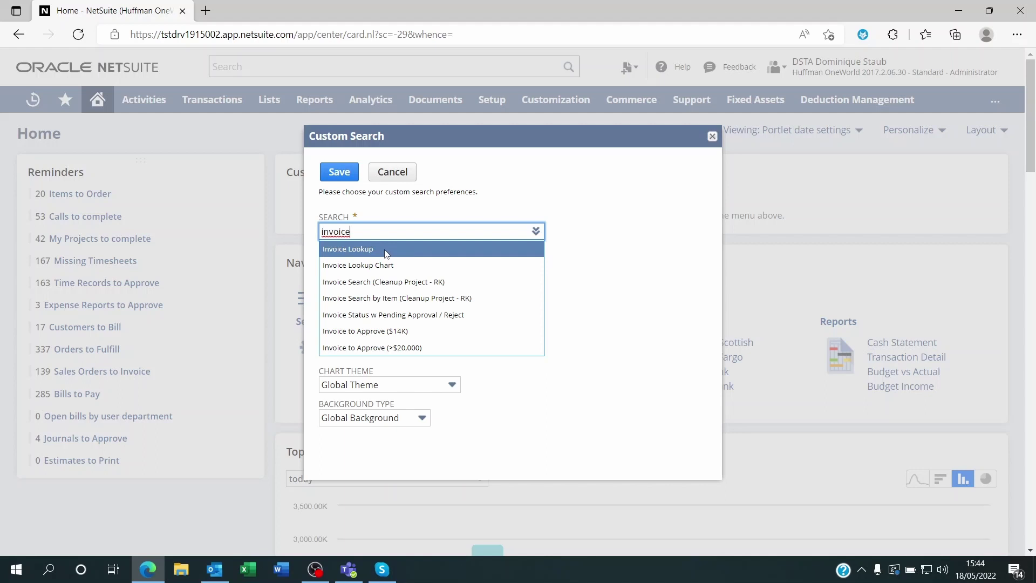
pyautogui.click(387, 264)
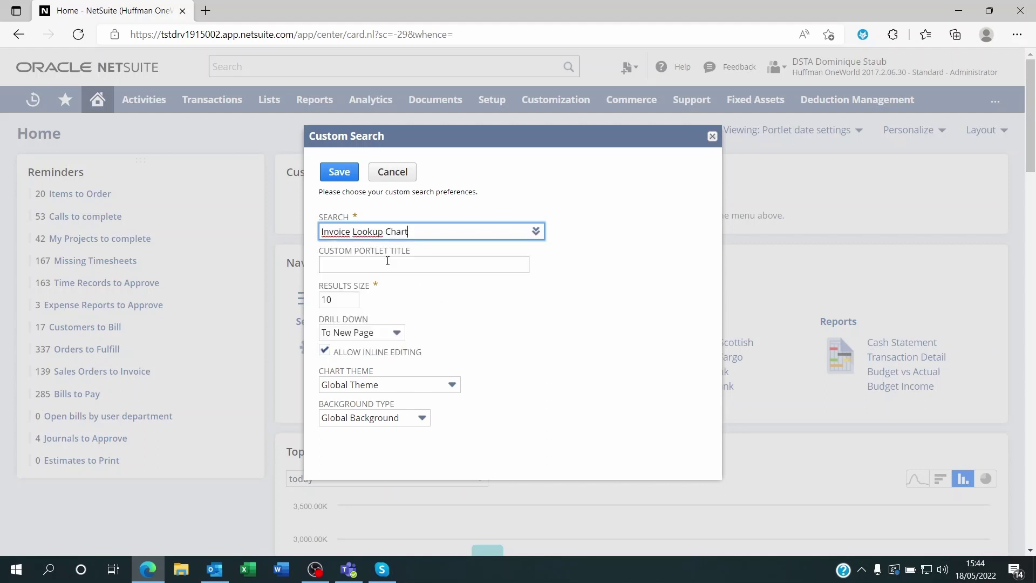
pyautogui.click(345, 300)
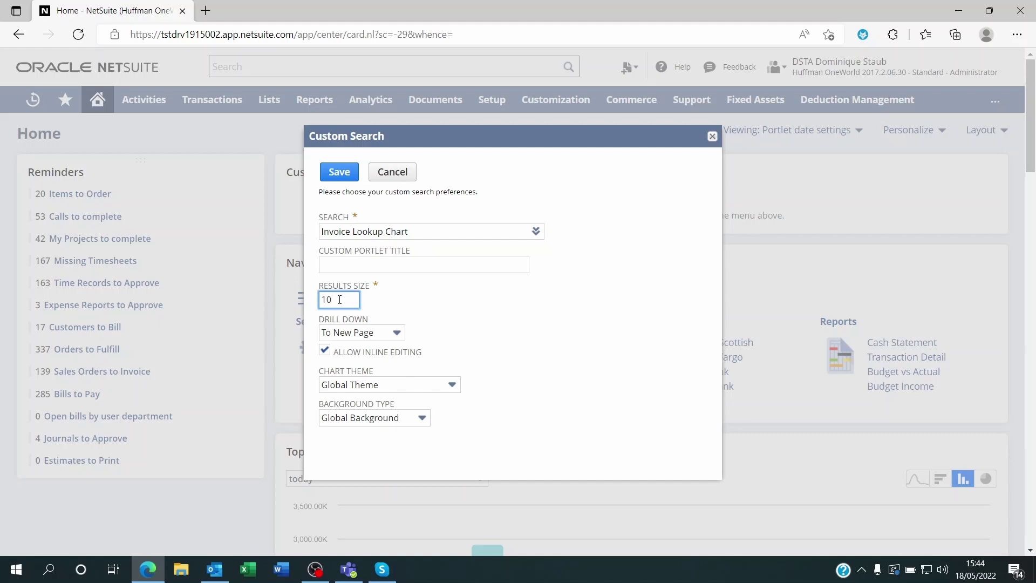
pyautogui.write('15')
pyautogui.click(571, 333)
pyautogui.click(348, 178)
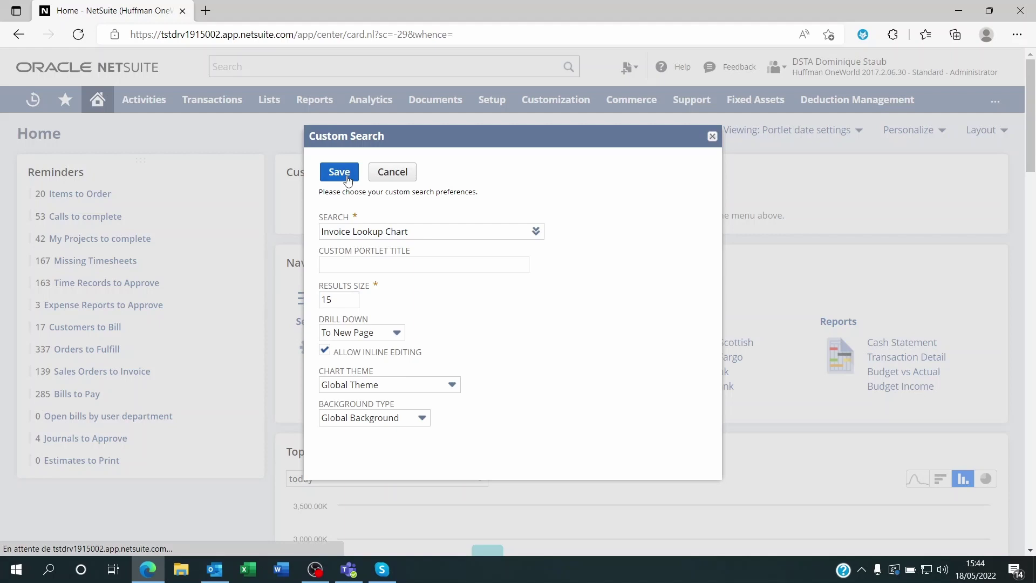
pyautogui.click(348, 178)
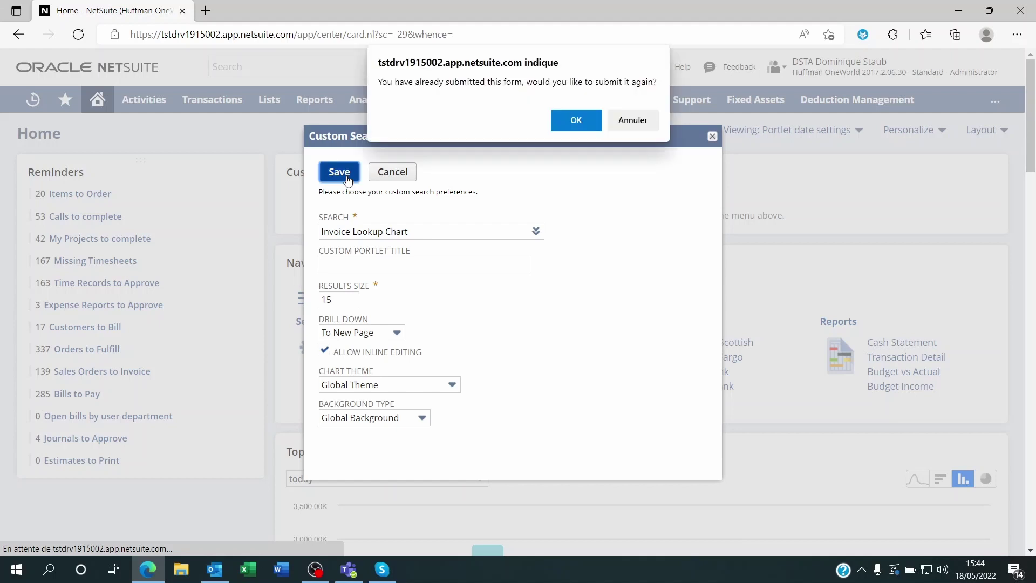
# Step: Dismiss the resubmission warning and drag the Invoice Lookup Chart portlet into the left column
pyautogui.click(624, 126)
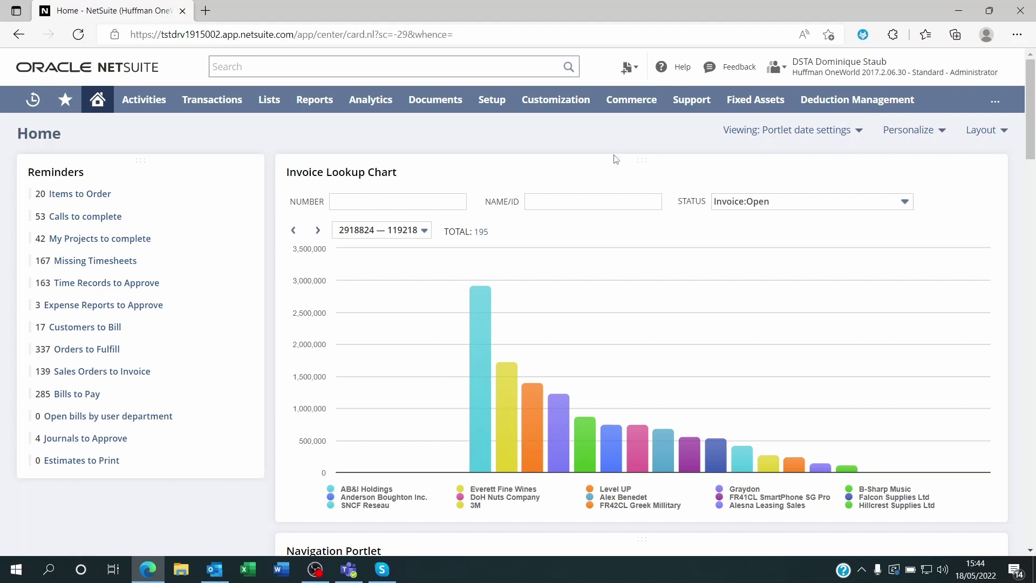
pyautogui.moveTo(627, 161); pyautogui.dragTo(165, 165)
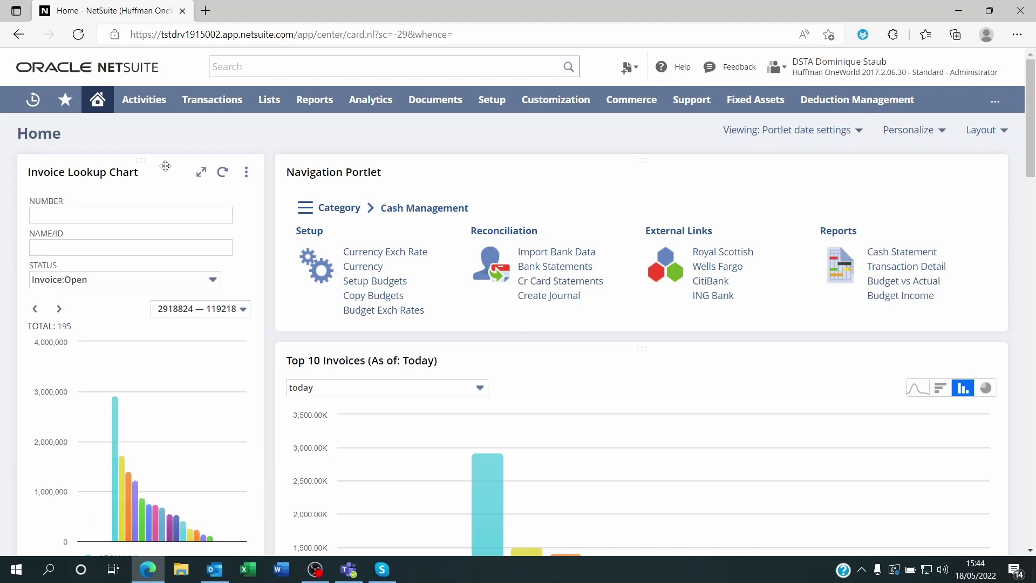
pyautogui.scroll(-1, 261, 224)
pyautogui.scroll(-1, 261, 224)
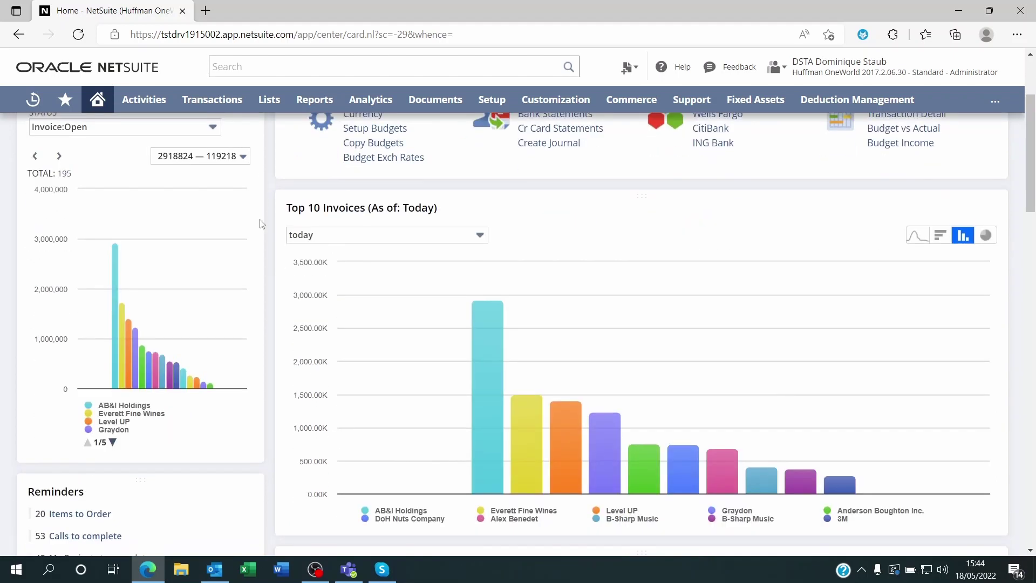
pyautogui.scroll(2, 261, 223)
# Step: Inspect the AB&I Holdings bar, amount ranges and Status filter, leaving status at Invoice:Open
pyautogui.click(238, 309)
pyautogui.click(113, 416)
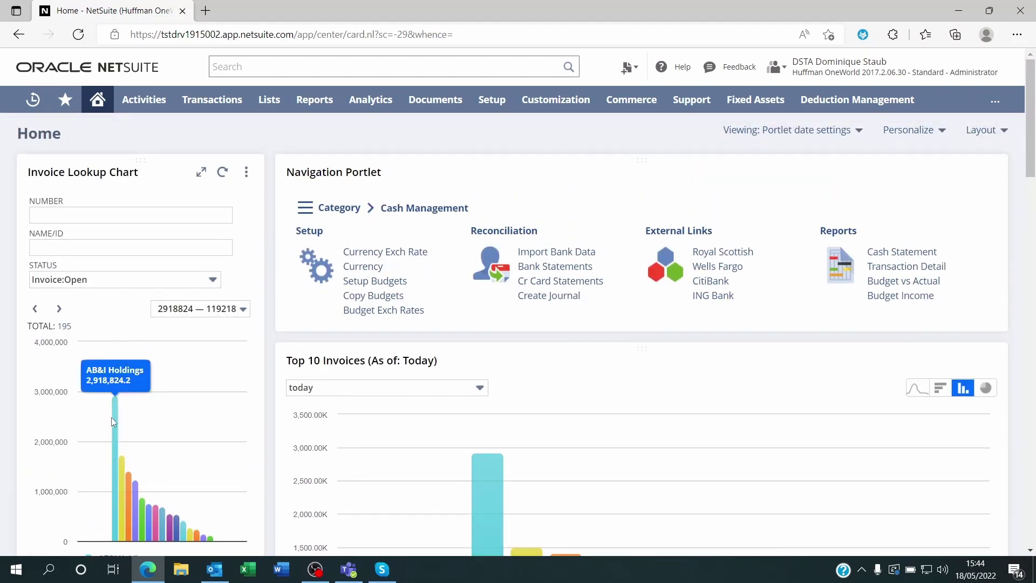
pyautogui.click(194, 309)
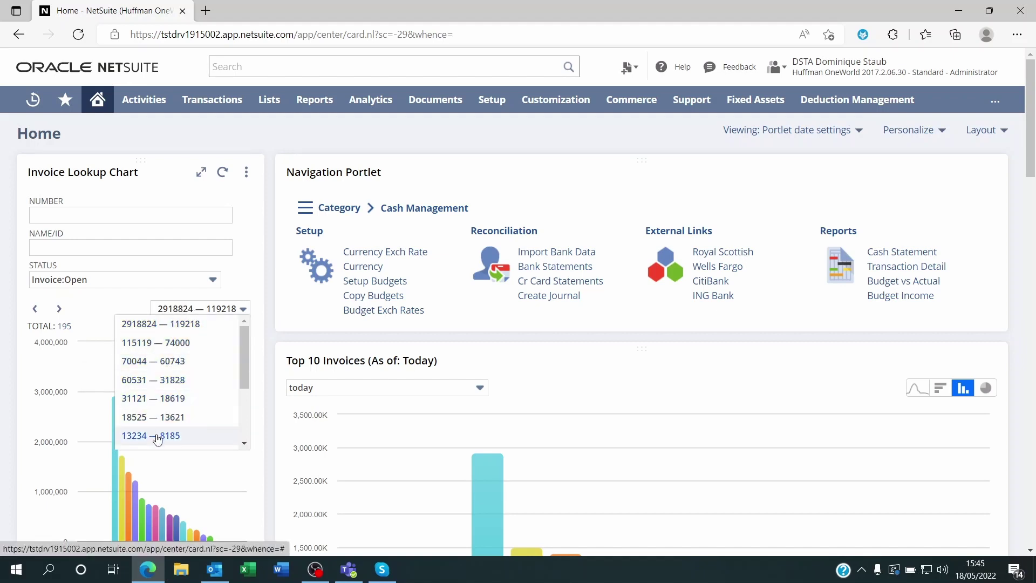
pyautogui.click(195, 308)
pyautogui.click(195, 308)
pyautogui.scroll(-1, 186, 349)
pyautogui.scroll(-1, 5, 375)
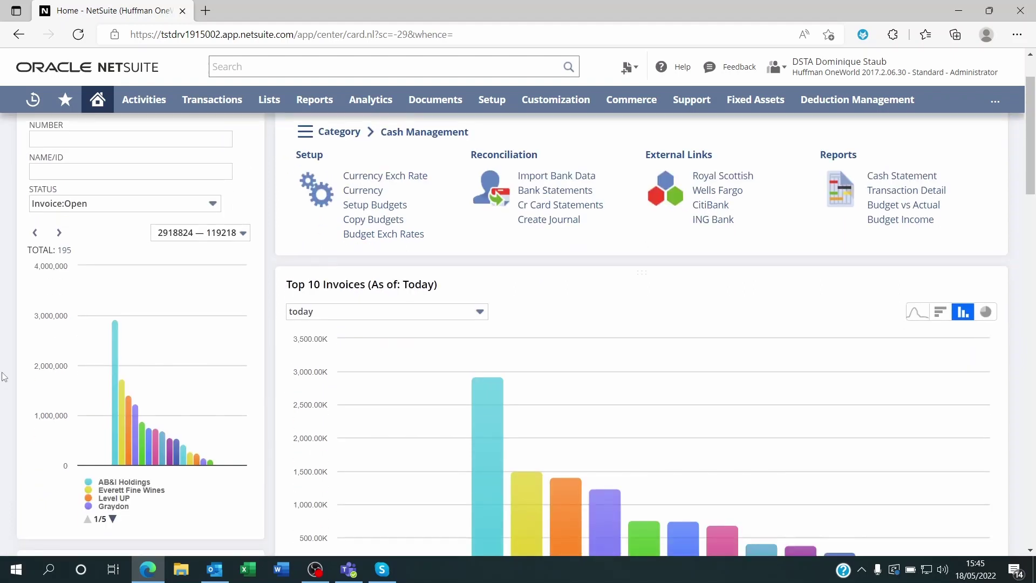
pyautogui.click(105, 208)
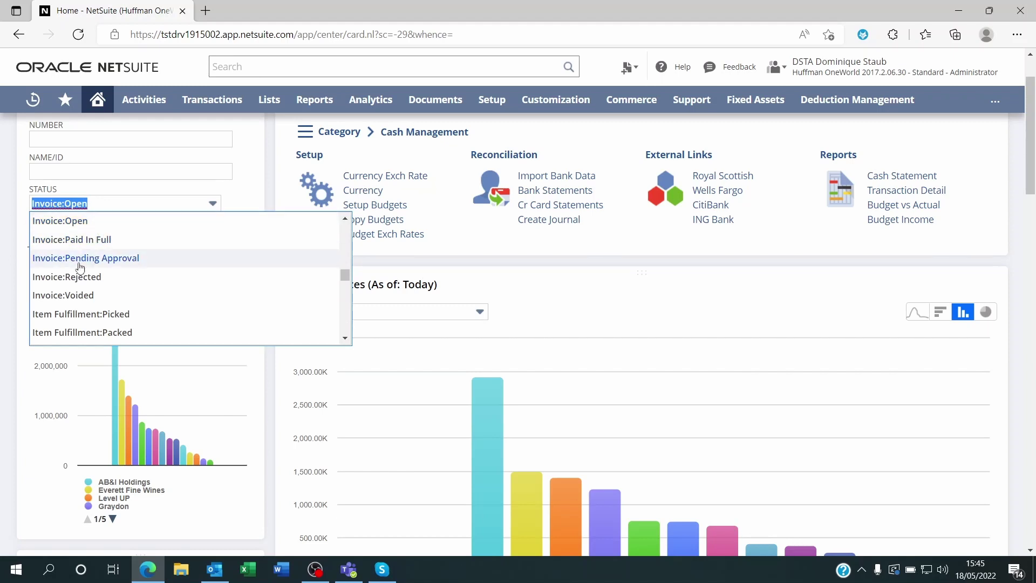
pyautogui.click(12, 229)
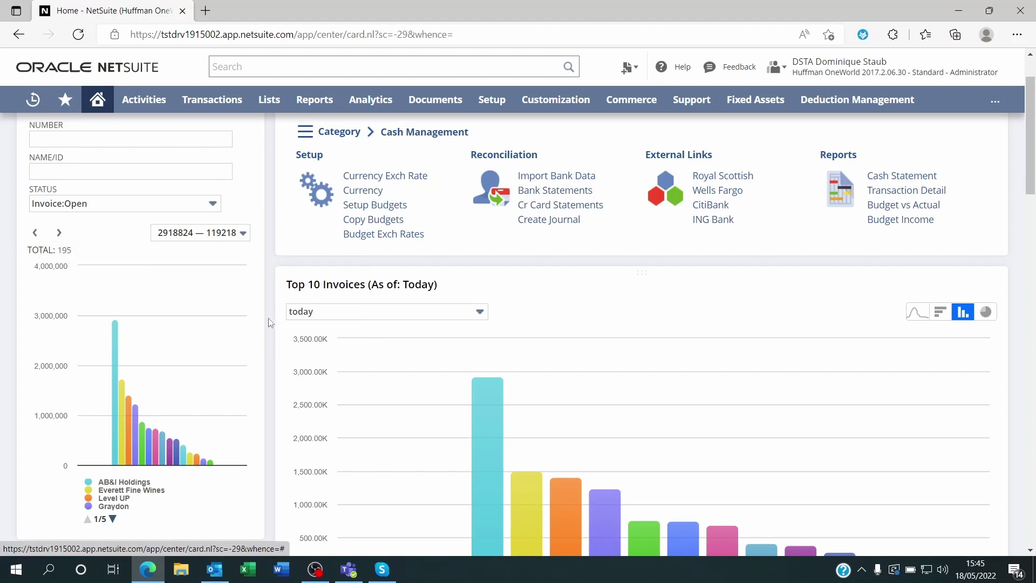
pyautogui.scroll(-4, 286, 320)
pyautogui.scroll(5, 286, 321)
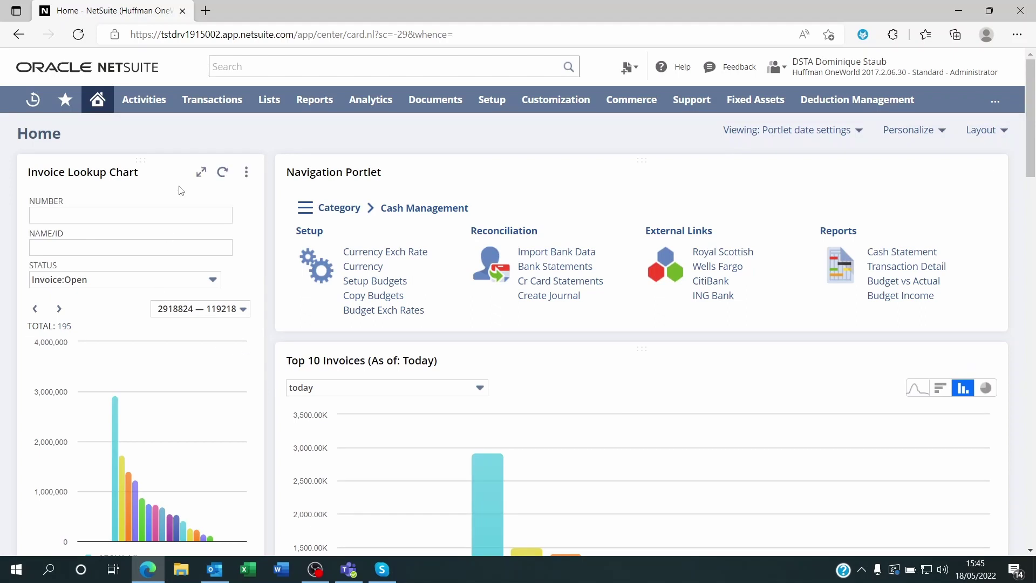
# Step: Drag the Invoice Lookup Chart portlet back to the centre column under the Navigation Portlet
pyautogui.moveTo(168, 156); pyautogui.dragTo(488, 183)
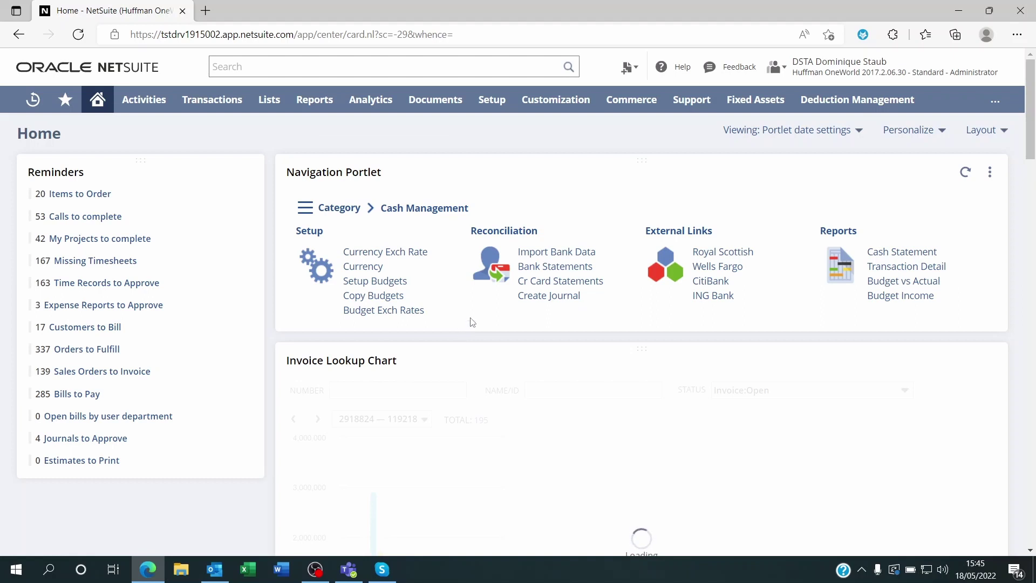
pyautogui.scroll(-1, 470, 322)
pyautogui.scroll(-1, 474, 320)
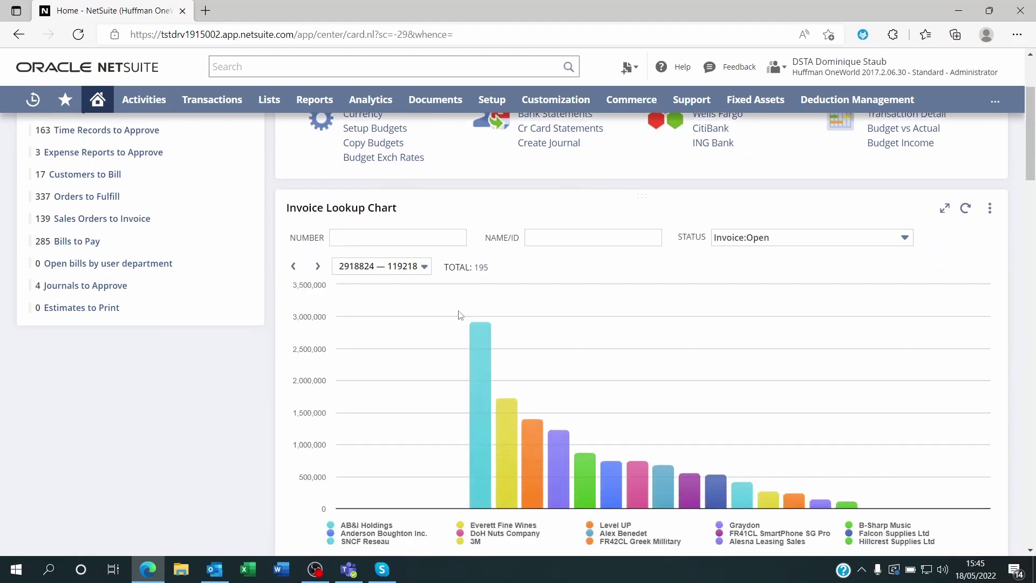